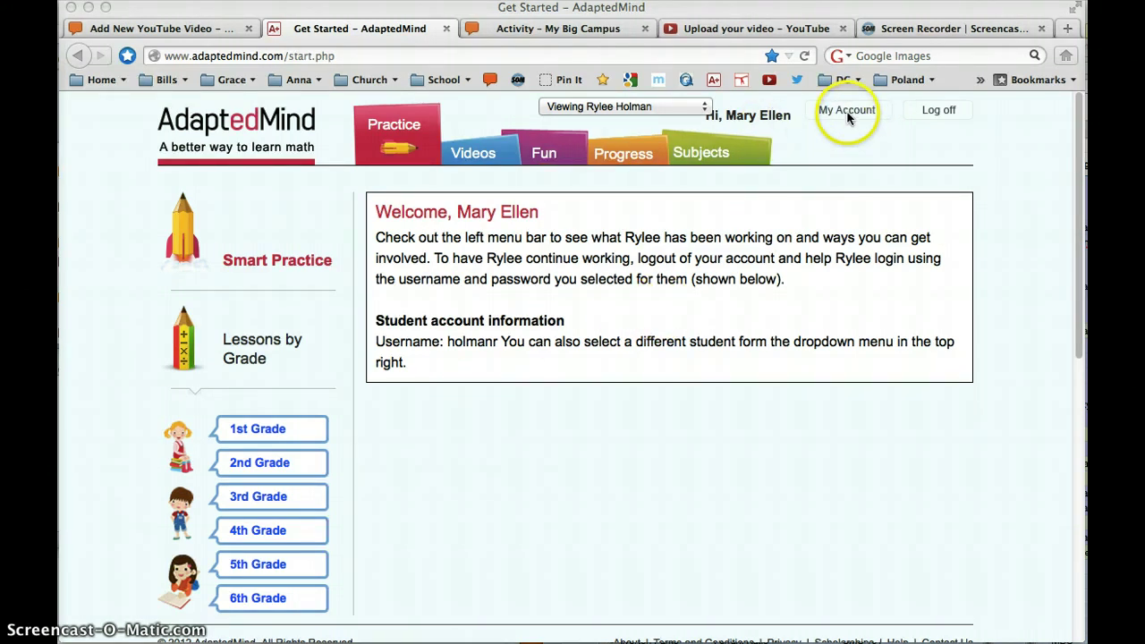
Open the email preferences page from the account settings and look over its options.
{"action": "left_click", "coordinate": [848, 118]}
{"action": "left_click", "coordinate": [848, 118]}
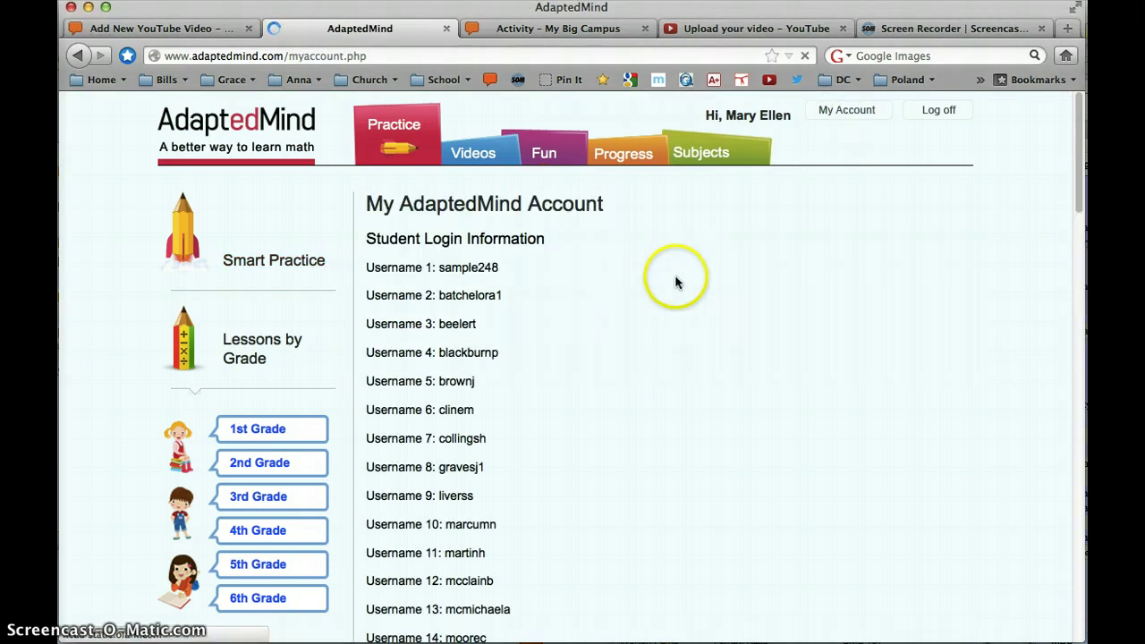
{"action": "scroll", "coordinate": [675, 283], "scroll_direction": "down", "scroll_amount": 15}
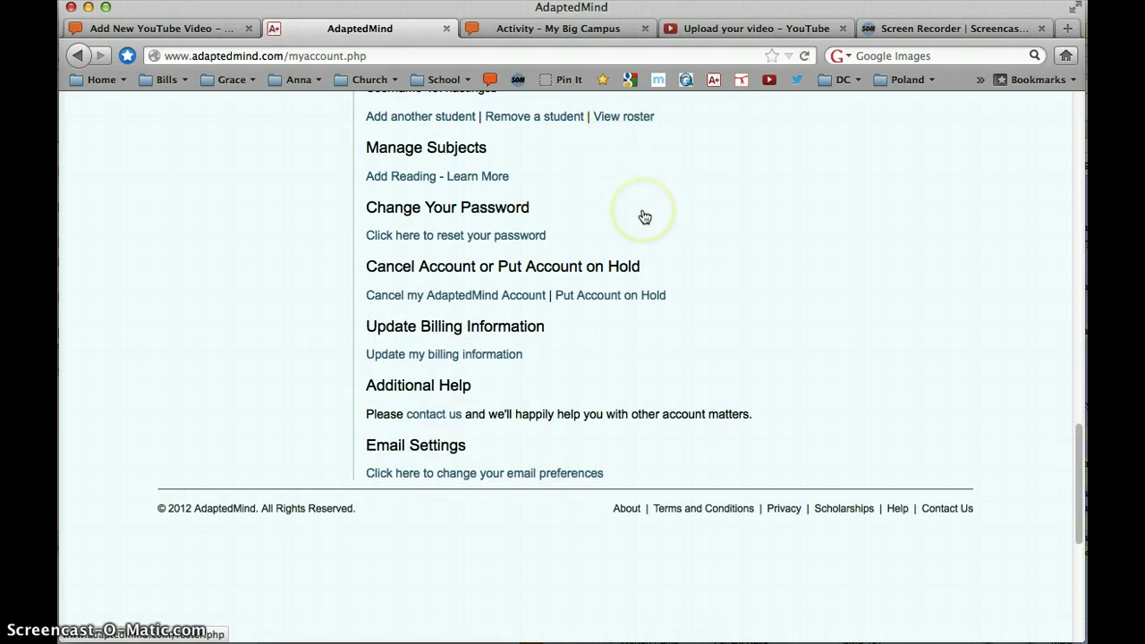
{"action": "scroll", "coordinate": [644, 217], "scroll_direction": "down", "scroll_amount": 2}
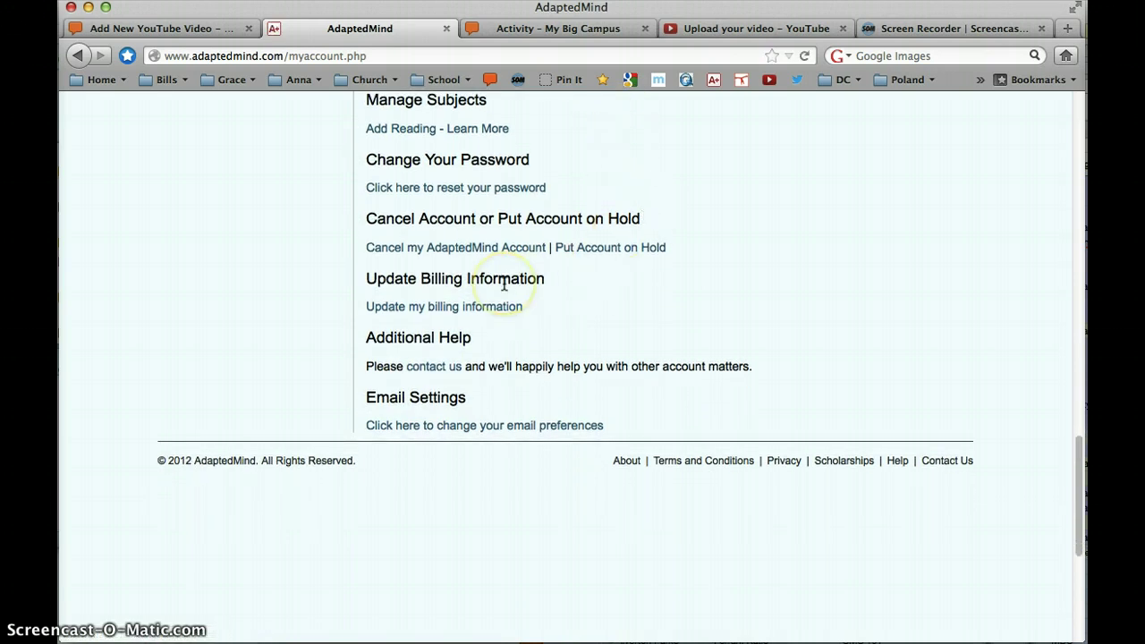
{"action": "left_click", "coordinate": [407, 430]}
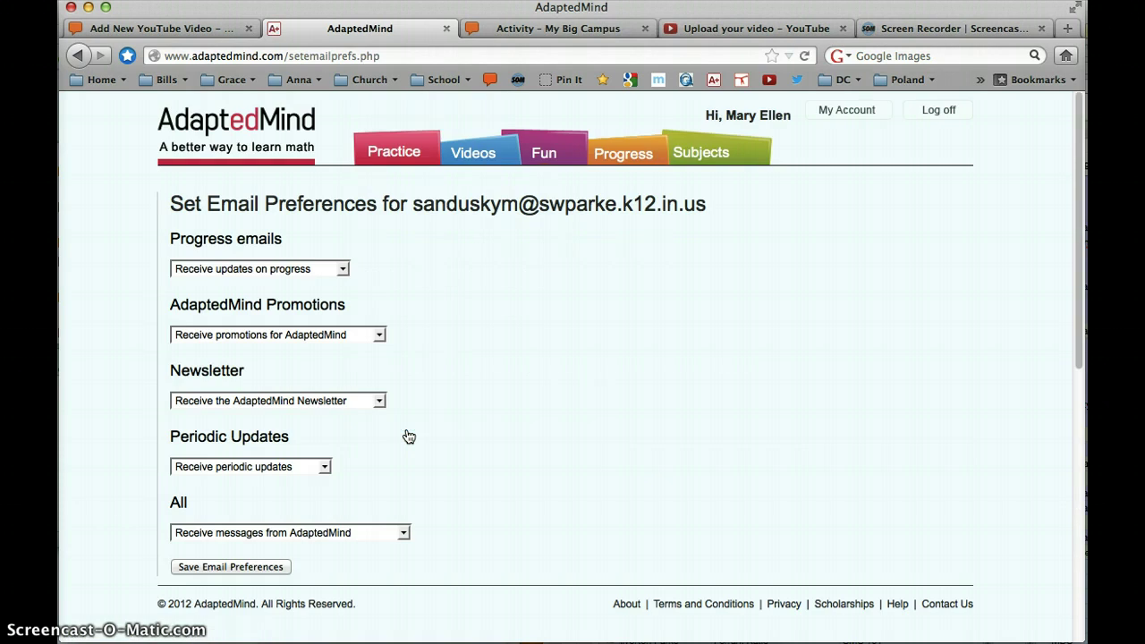
{"action": "scroll", "coordinate": [482, 296], "scroll_direction": "down", "scroll_amount": 3}
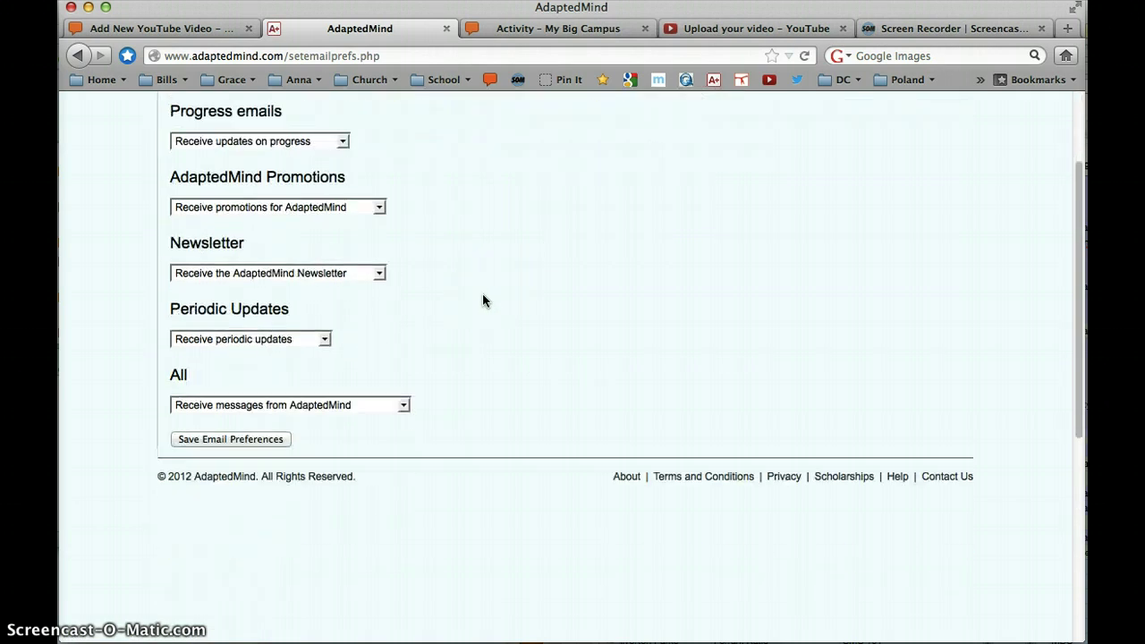
{"action": "scroll", "coordinate": [482, 298], "scroll_direction": "up", "scroll_amount": 1}
{"action": "scroll", "coordinate": [482, 298], "scroll_direction": "up", "scroll_amount": 2}
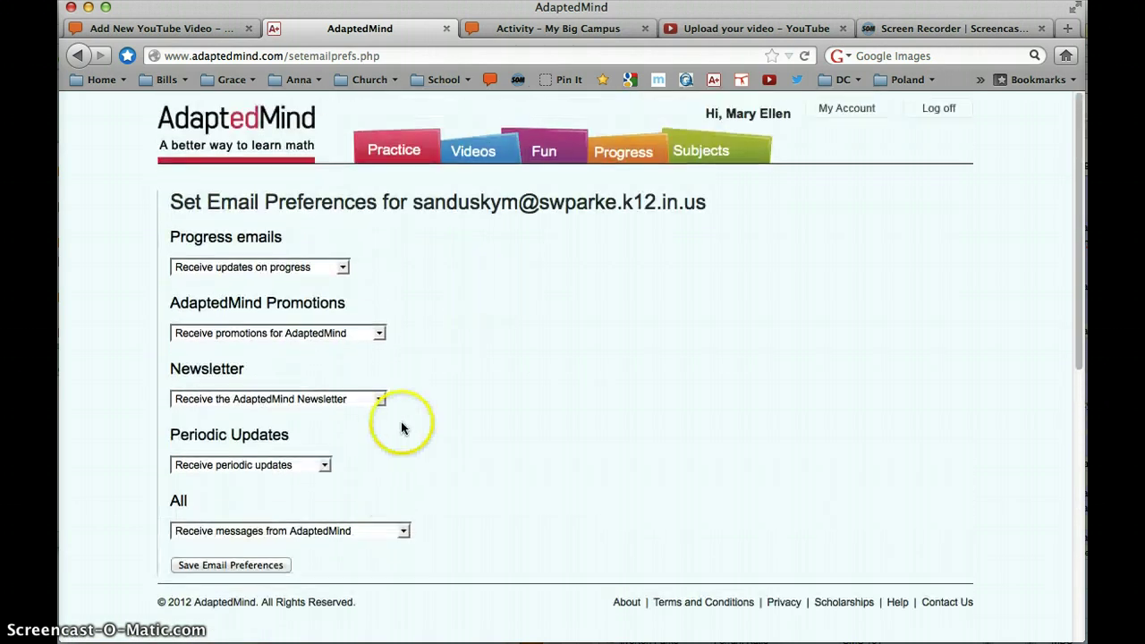
Set the All preference to "Don't receive any messages from AdaptedMind" and save the email preferences.
{"action": "left_click", "coordinate": [403, 532]}
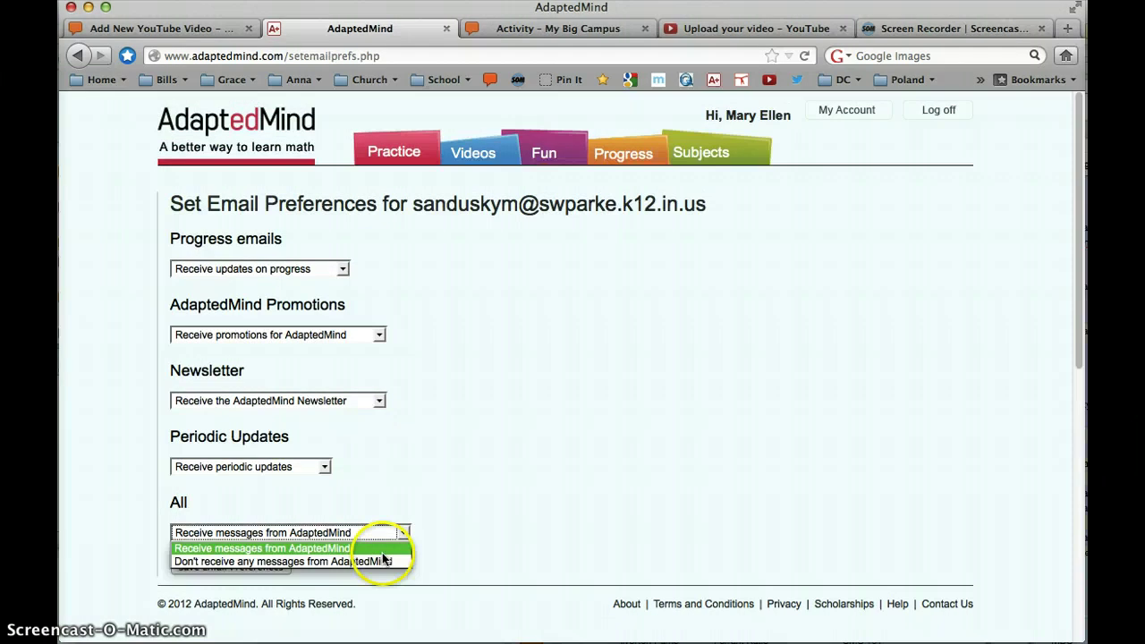
{"action": "left_click", "coordinate": [380, 562]}
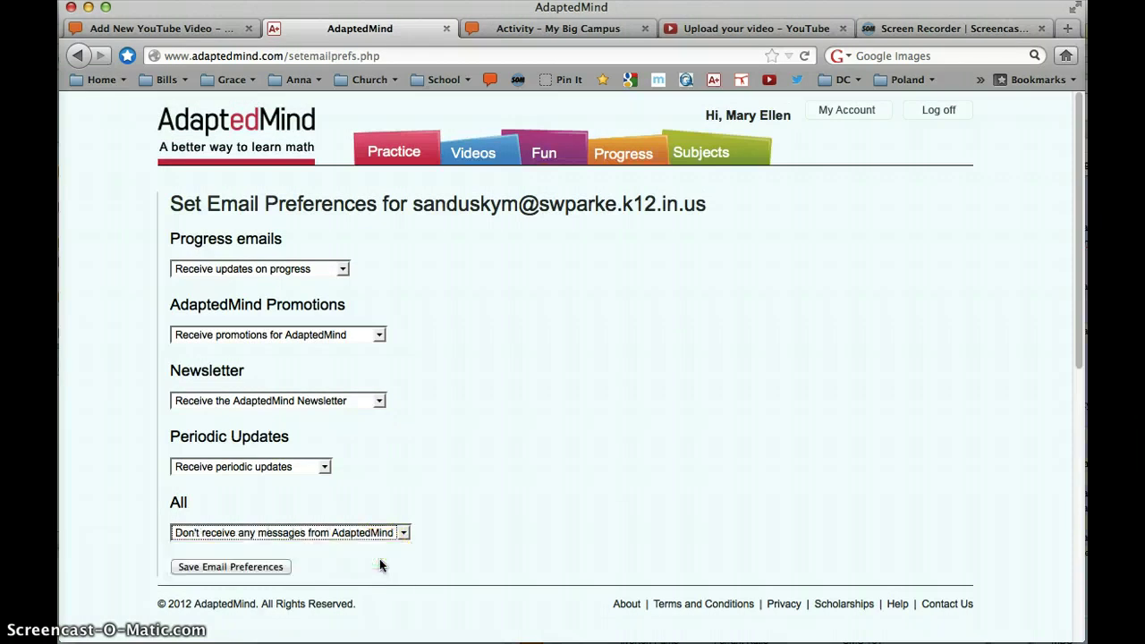
{"action": "left_click", "coordinate": [226, 569]}
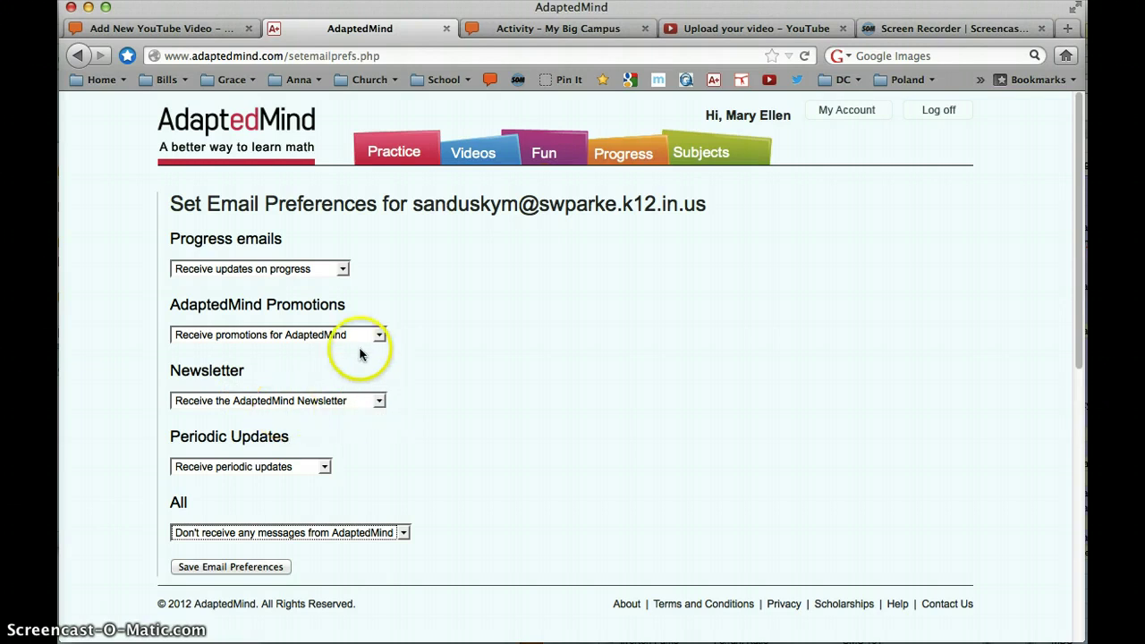
Set progress emails to "Don't receive updates on progress" and promotions to "Don't receive promotions for AdaptedMind".
{"action": "left_click", "coordinate": [341, 270]}
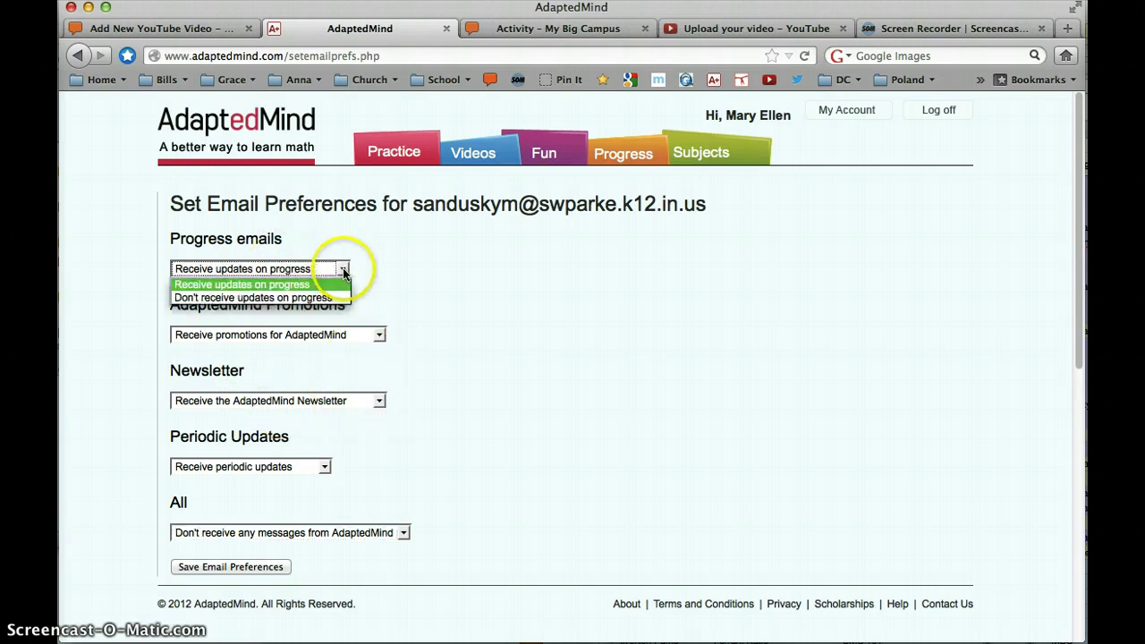
{"action": "left_click", "coordinate": [284, 297]}
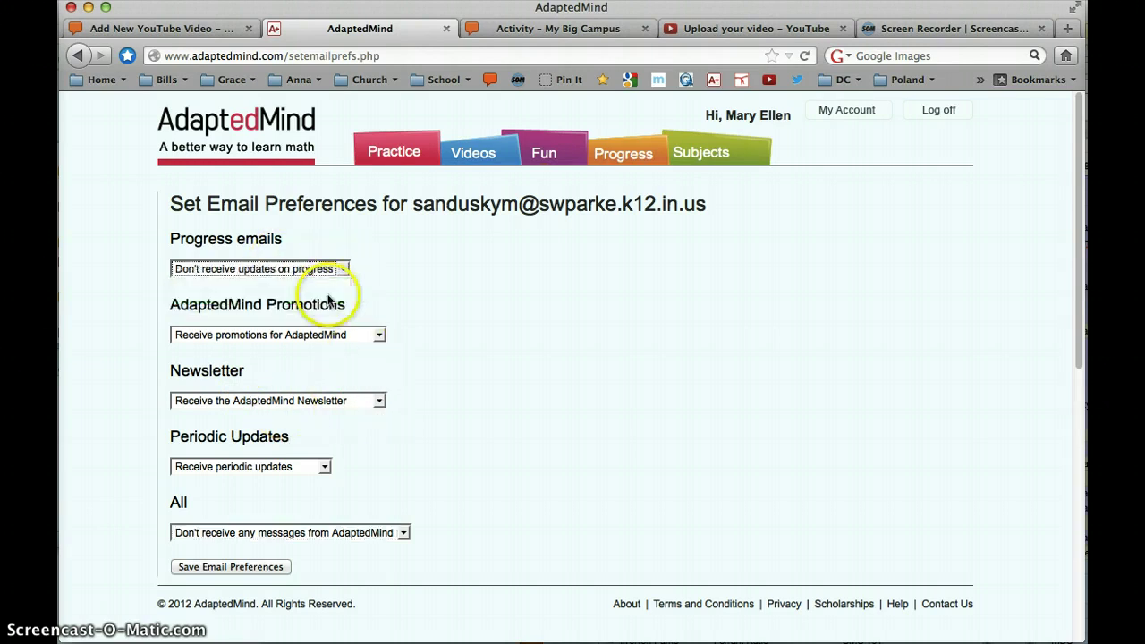
{"action": "left_click", "coordinate": [379, 335]}
{"action": "left_click", "coordinate": [366, 360]}
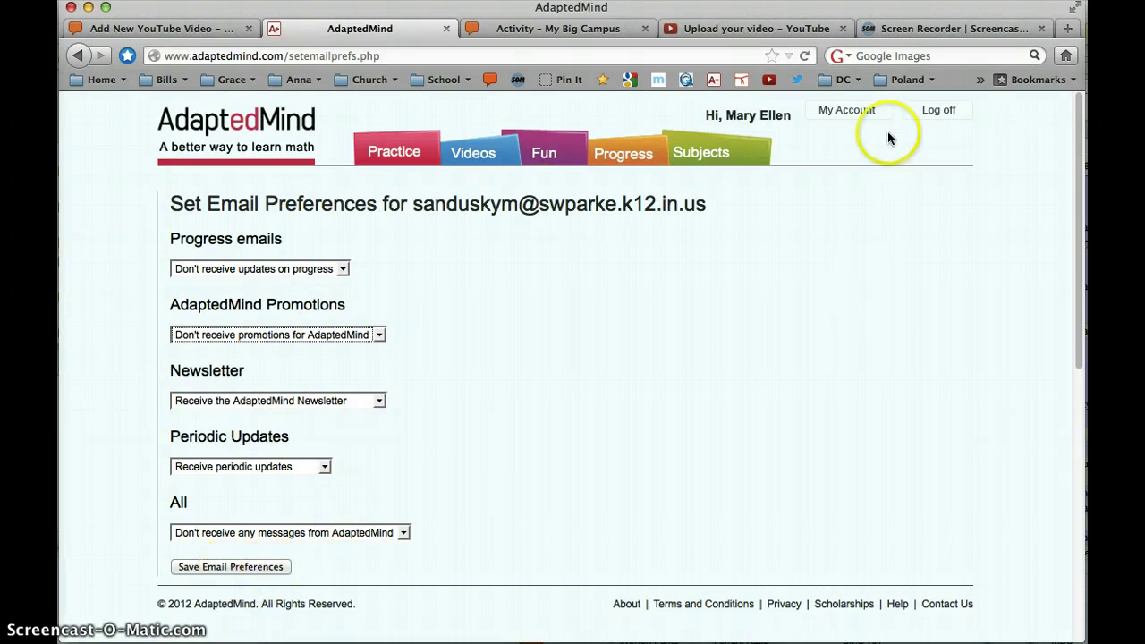
Return to the account page and open the student roster from the student login information section.
{"action": "left_click", "coordinate": [848, 111]}
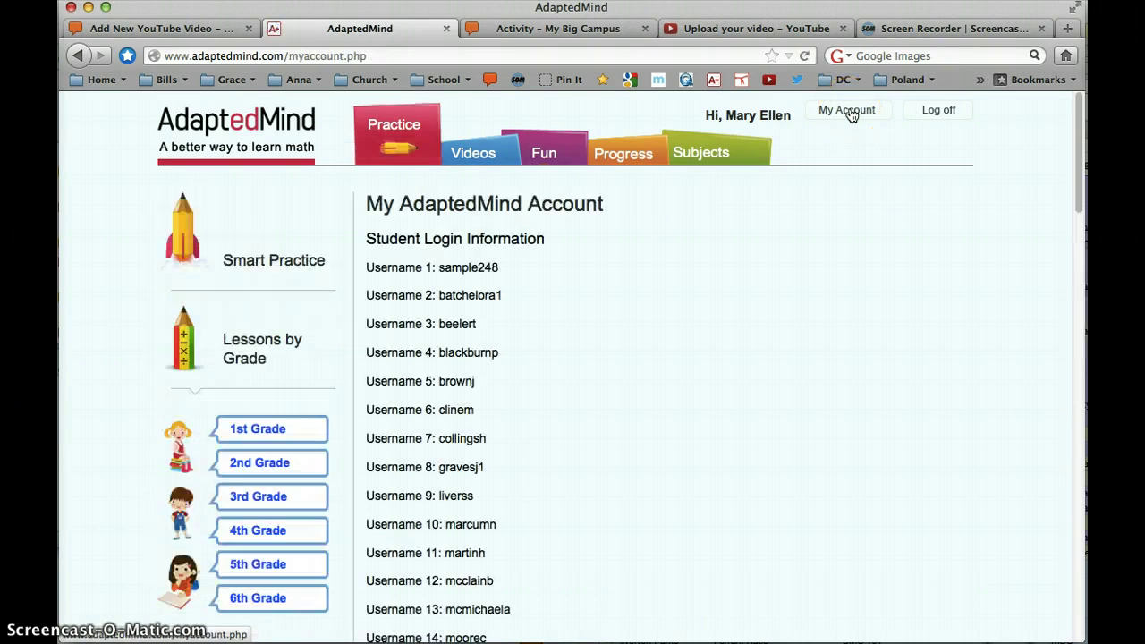
{"action": "scroll", "coordinate": [625, 267], "scroll_direction": "down", "scroll_amount": 4}
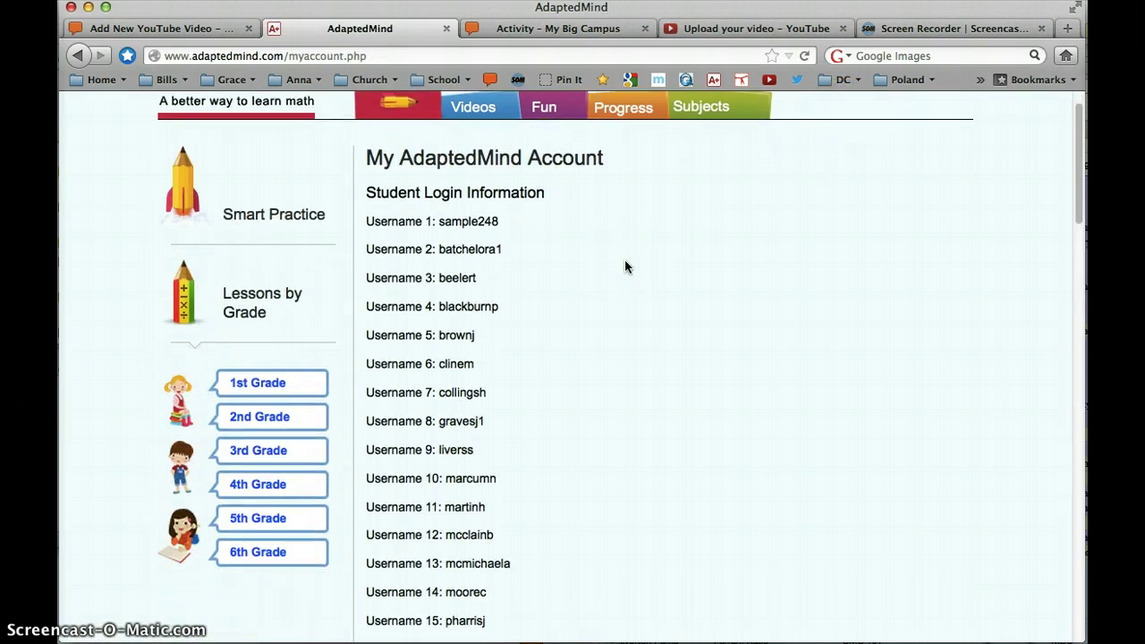
{"action": "scroll", "coordinate": [625, 267], "scroll_direction": "down", "scroll_amount": 5}
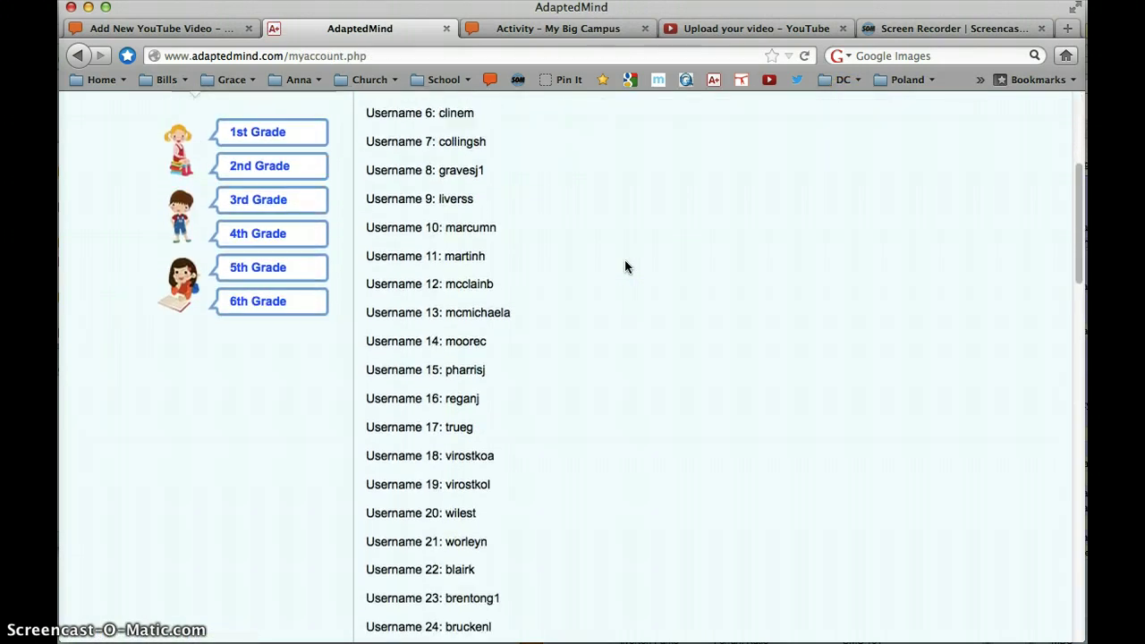
{"action": "scroll", "coordinate": [625, 267], "scroll_direction": "down", "scroll_amount": 14}
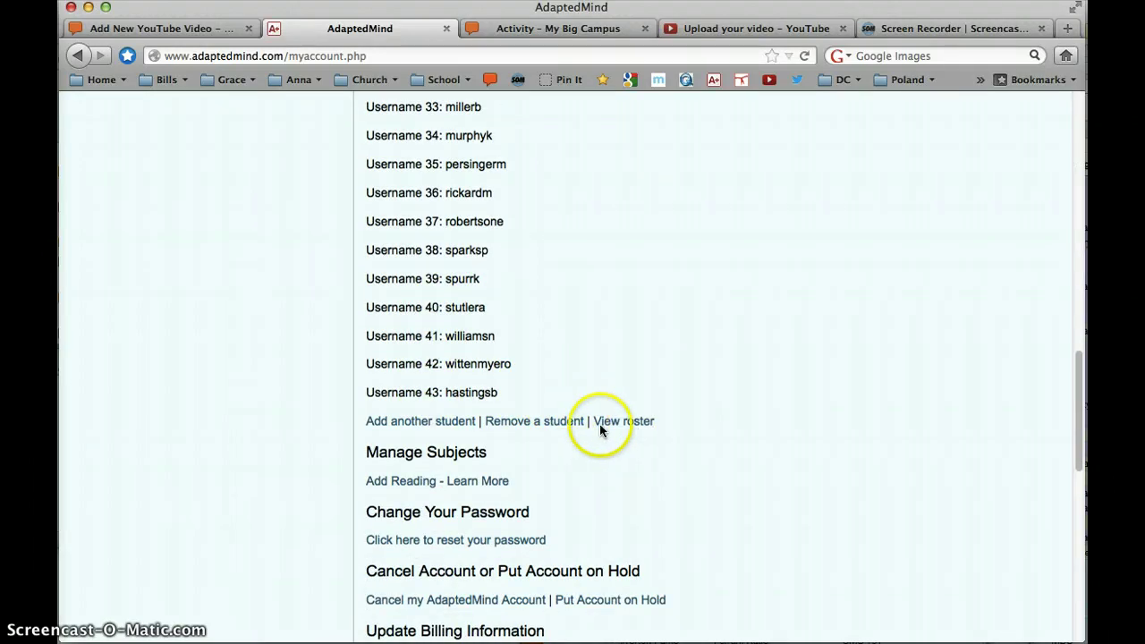
{"action": "left_click", "coordinate": [618, 422]}
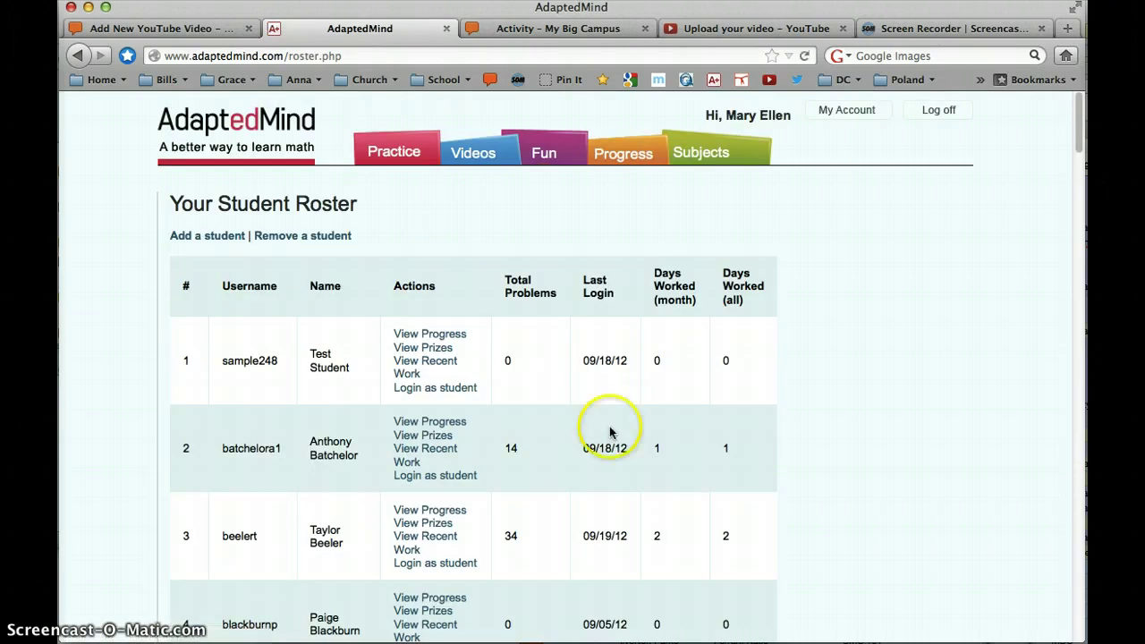
Examine the roster for each student's available actions, total problems, last login and days worked.
{"action": "scroll", "coordinate": [626, 430], "scroll_direction": "down", "scroll_amount": 5}
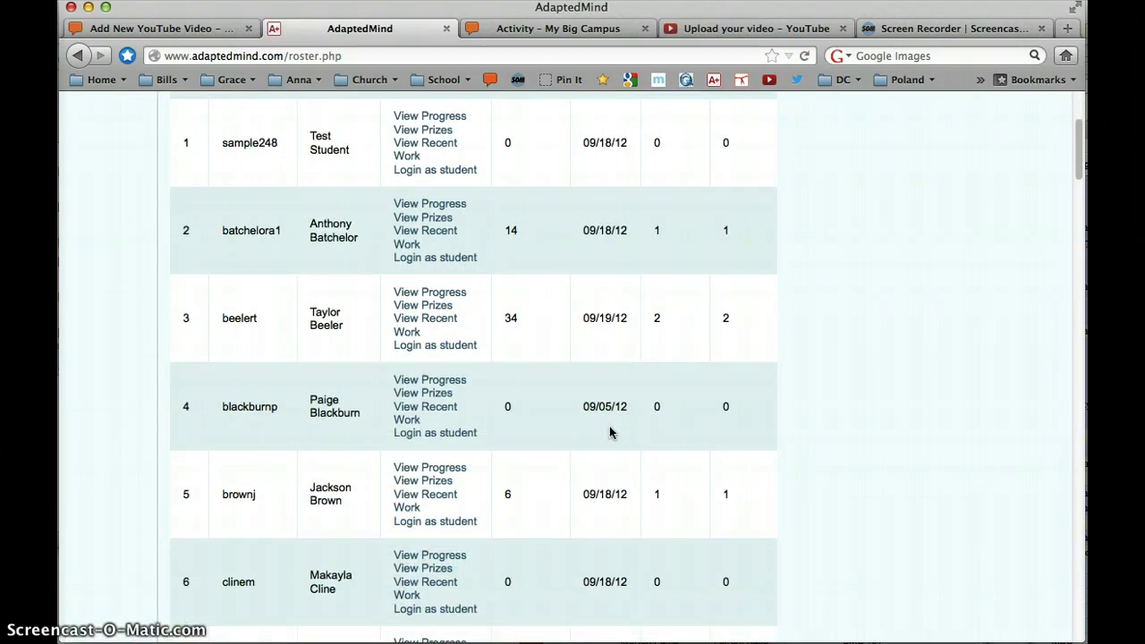
{"action": "scroll", "coordinate": [610, 433], "scroll_direction": "up", "scroll_amount": 3}
{"action": "left_click", "coordinate": [432, 257]}
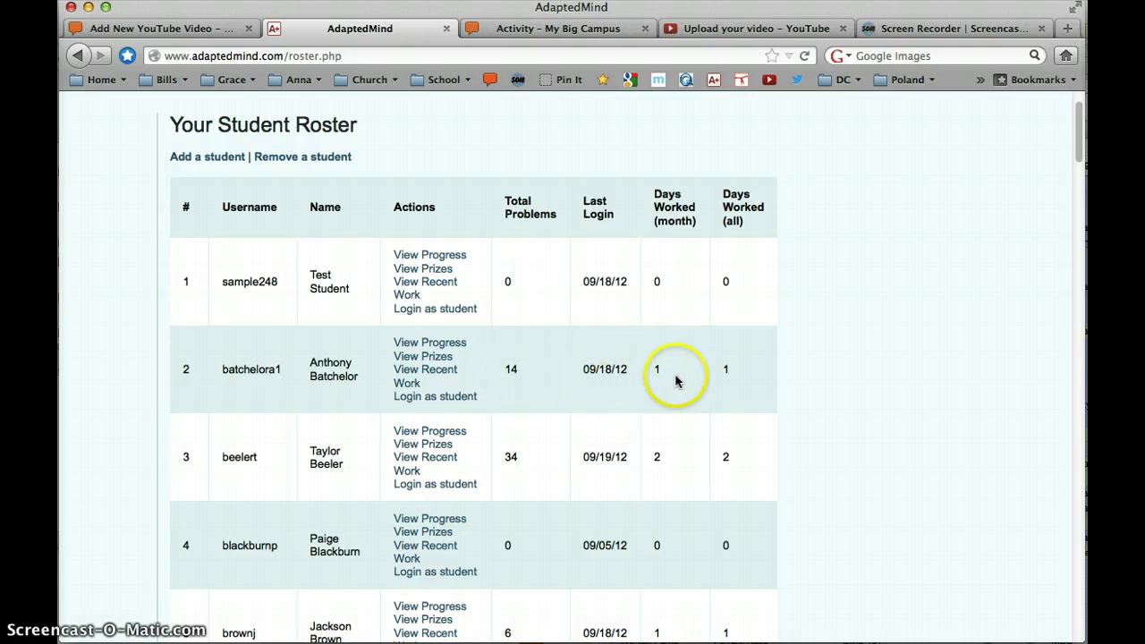
{"action": "scroll", "coordinate": [788, 380], "scroll_direction": "down", "scroll_amount": 5}
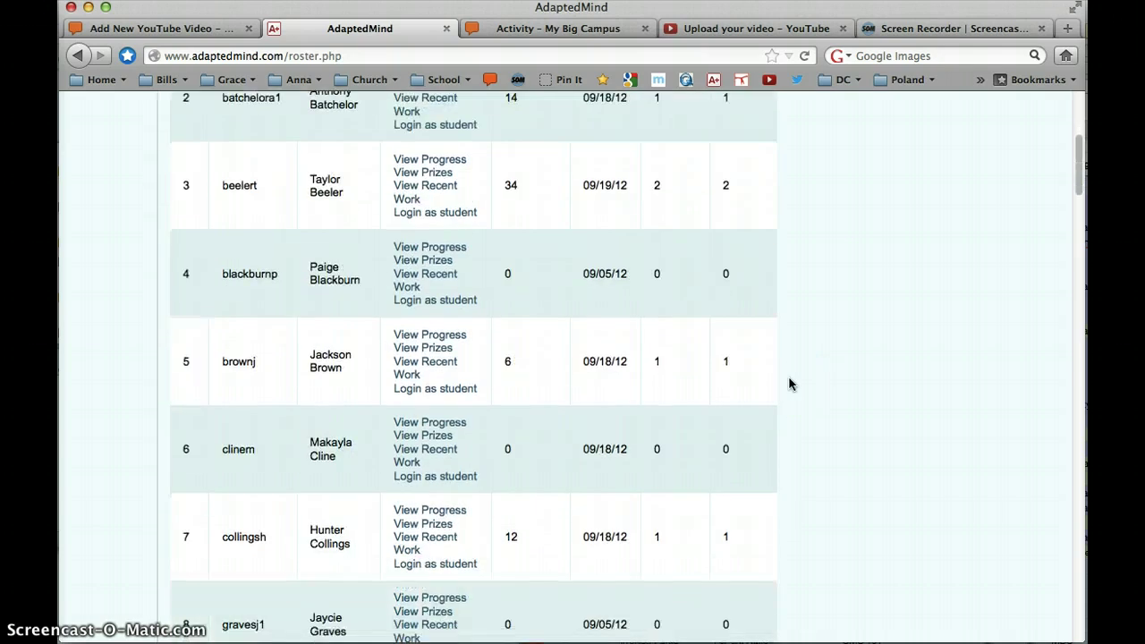
{"action": "scroll", "coordinate": [789, 380], "scroll_direction": "down", "scroll_amount": 10}
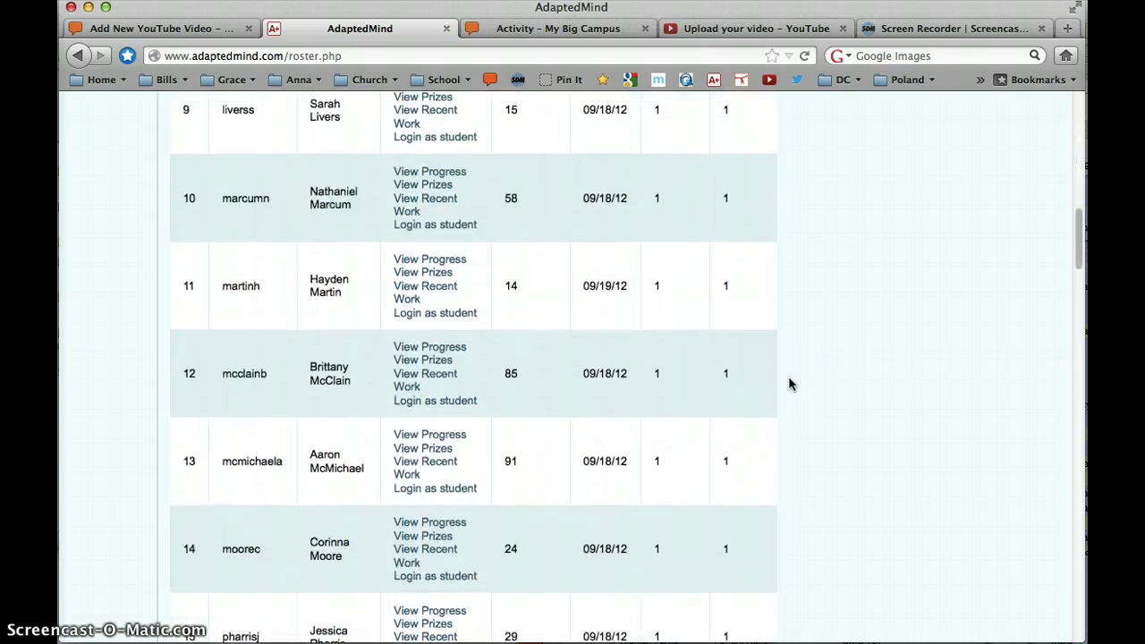
{"action": "scroll", "coordinate": [788, 384], "scroll_direction": "up", "scroll_amount": 14}
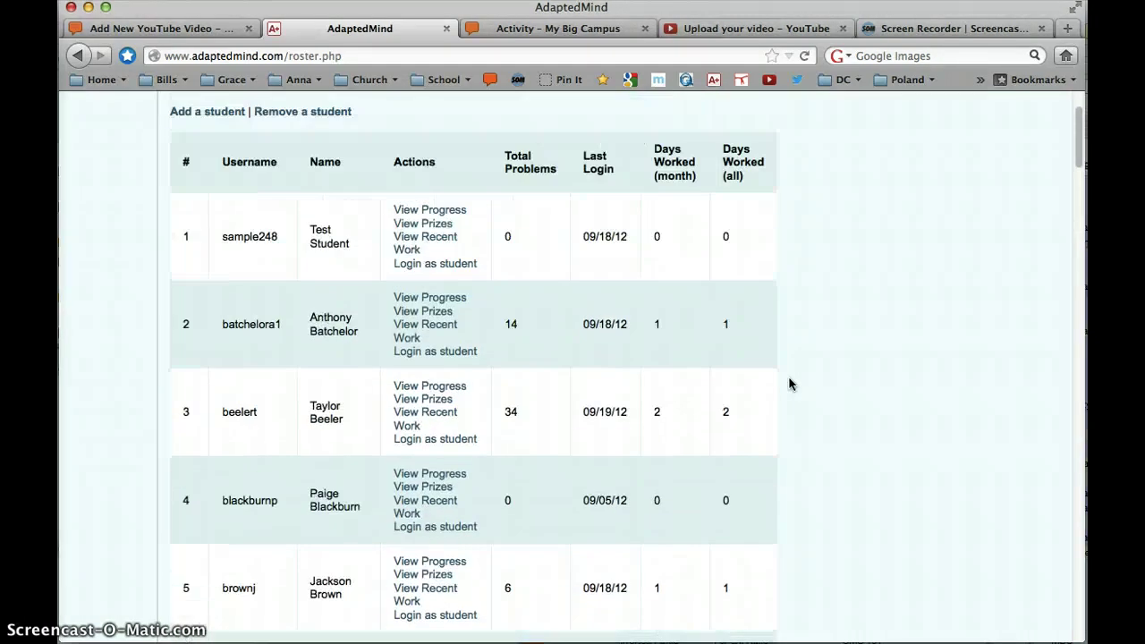
{"action": "scroll", "coordinate": [788, 384], "scroll_direction": "up", "scroll_amount": 2}
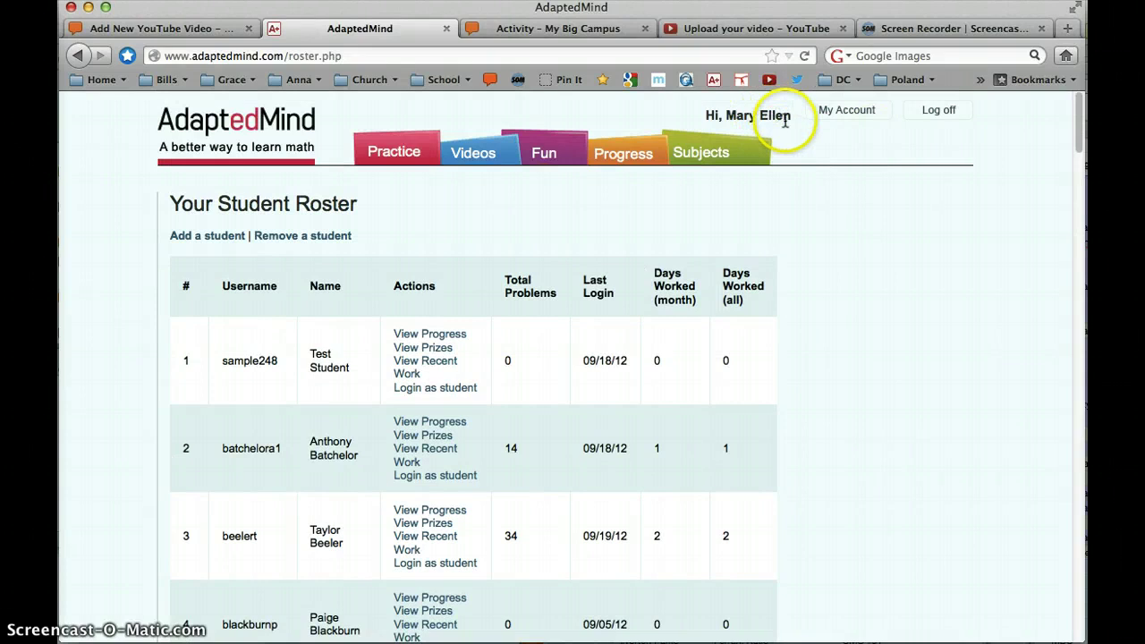
{"action": "scroll", "coordinate": [784, 244], "scroll_direction": "down", "scroll_amount": 16}
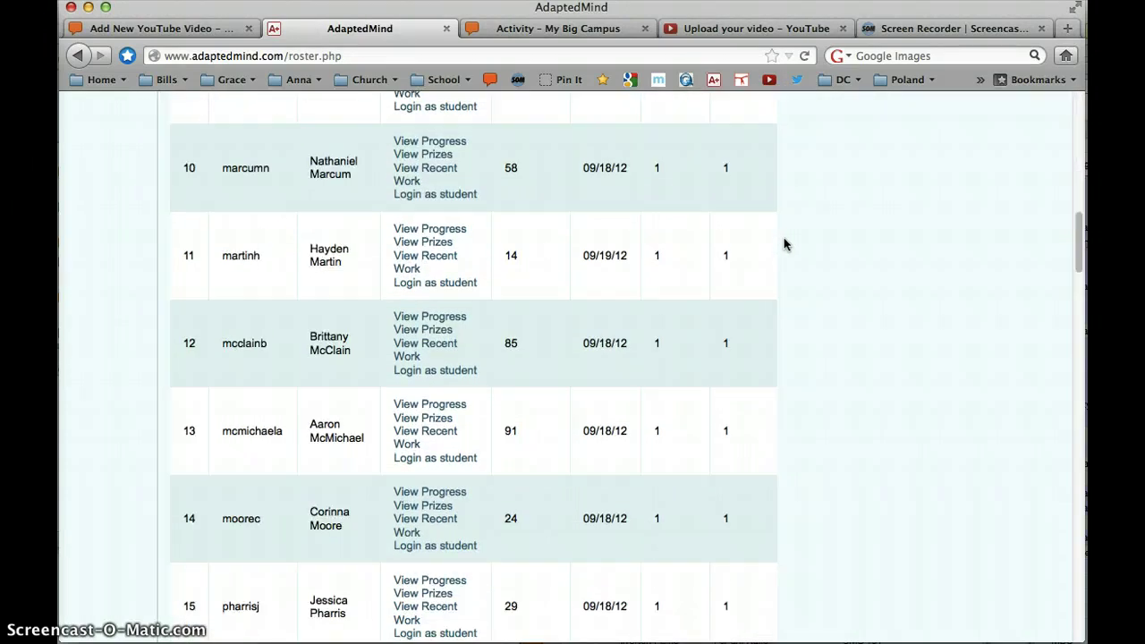
{"action": "scroll", "coordinate": [783, 243], "scroll_direction": "down", "scroll_amount": 15}
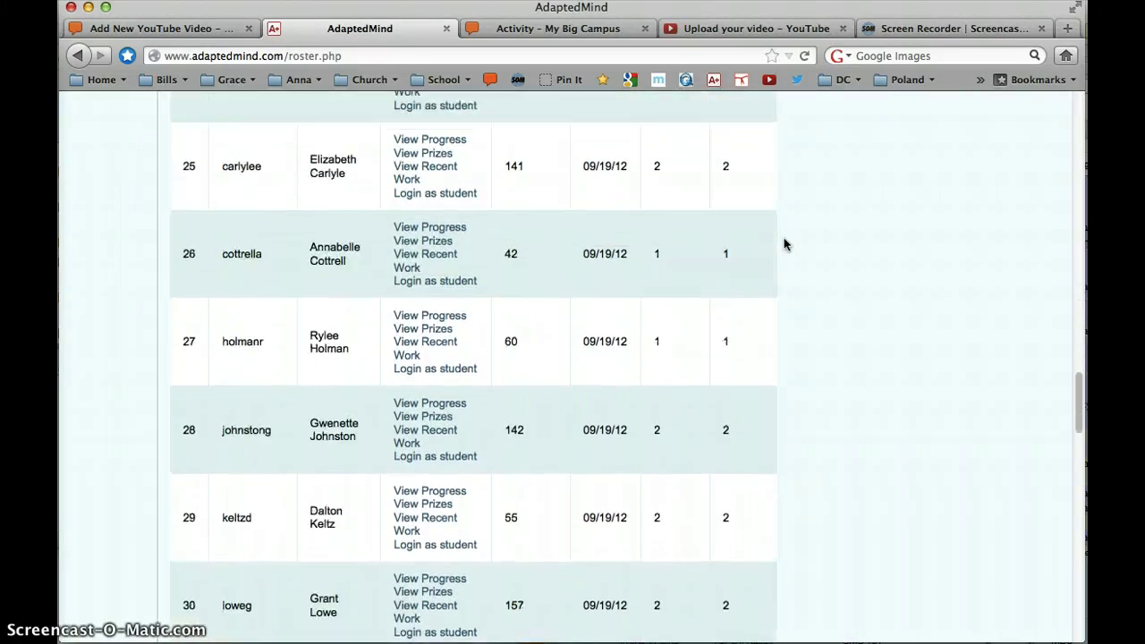
{"action": "scroll", "coordinate": [784, 243], "scroll_direction": "down", "scroll_amount": 9}
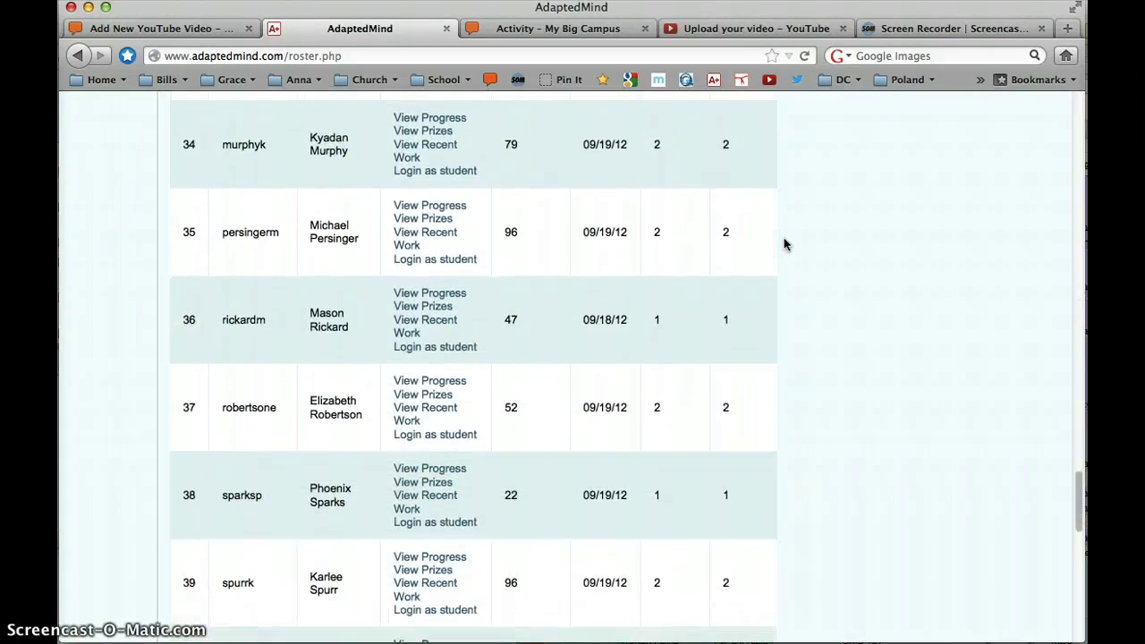
{"action": "scroll", "coordinate": [783, 243], "scroll_direction": "up", "scroll_amount": 20}
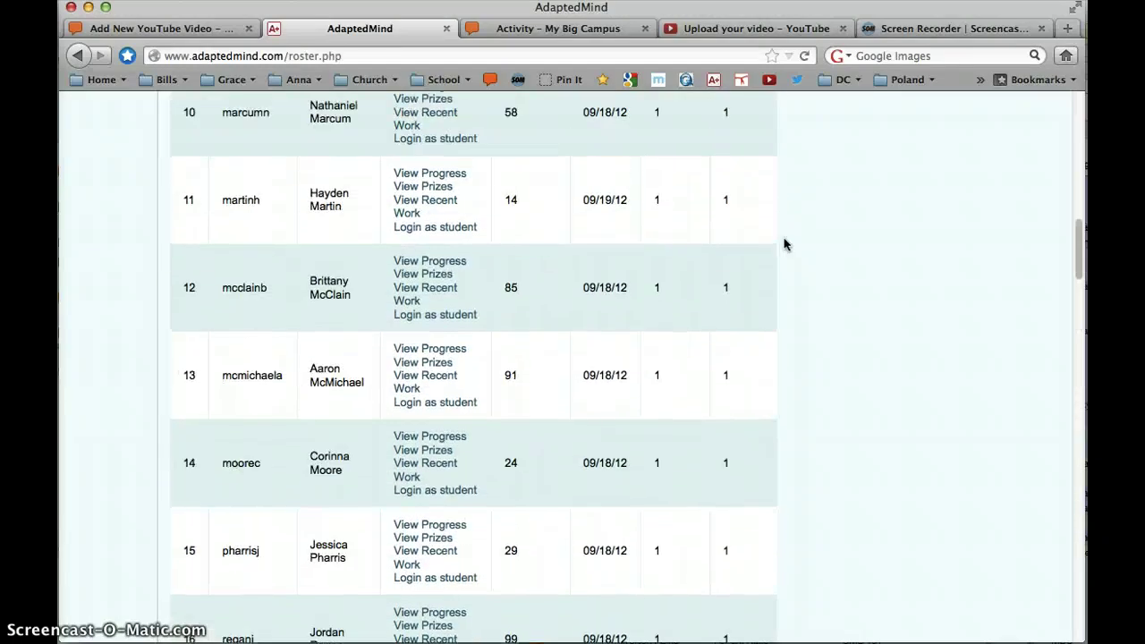
{"action": "scroll", "coordinate": [784, 243], "scroll_direction": "up", "scroll_amount": 8}
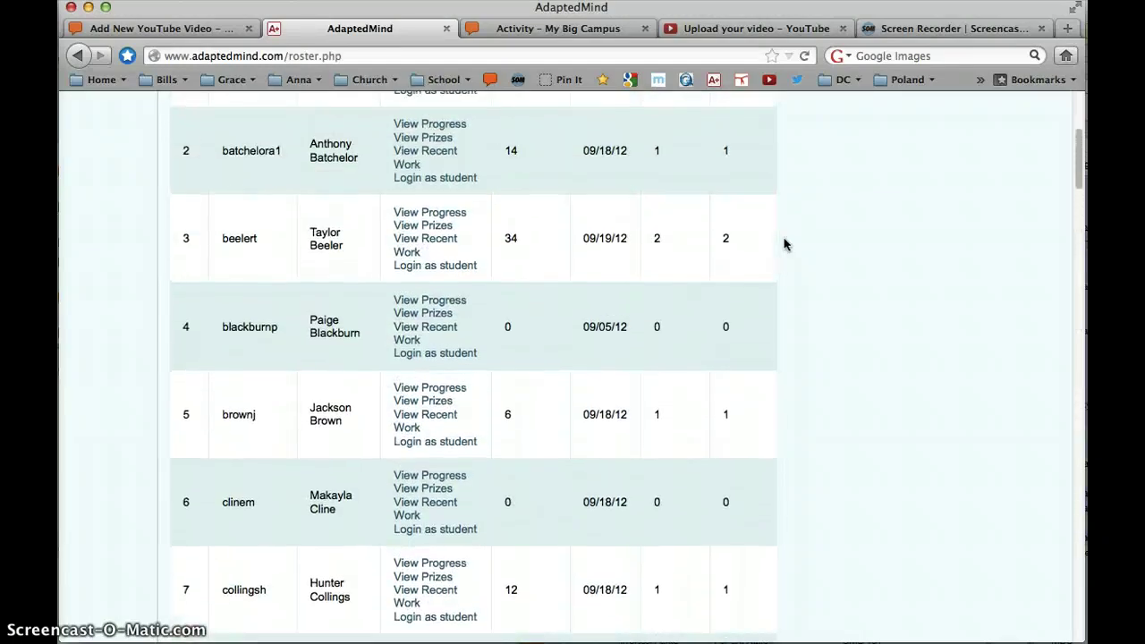
{"action": "left_click", "coordinate": [721, 299]}
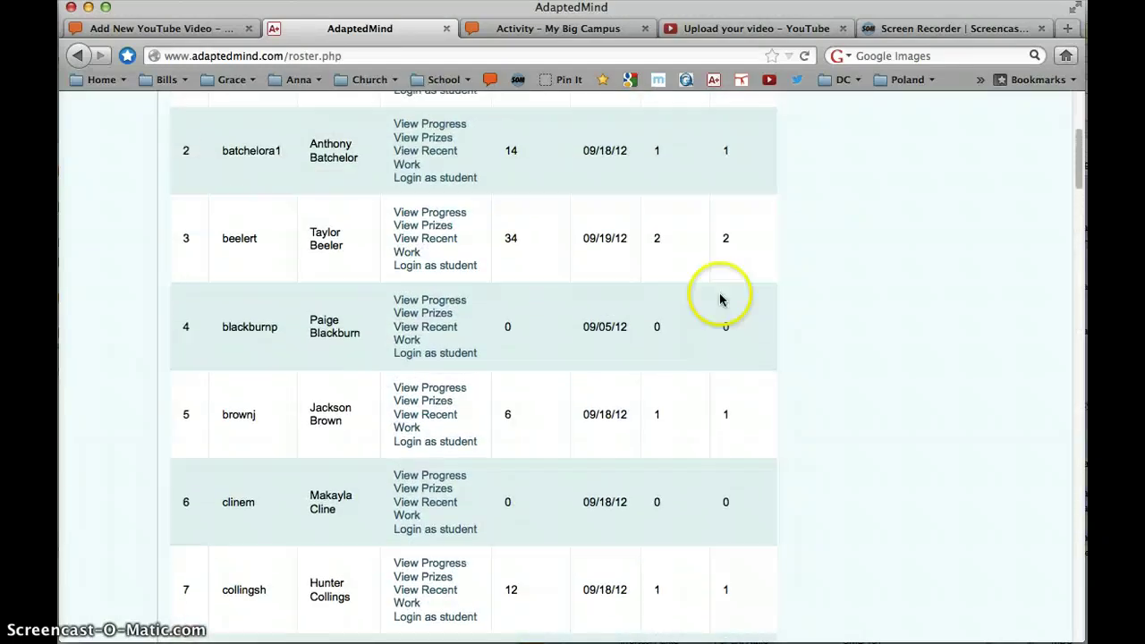